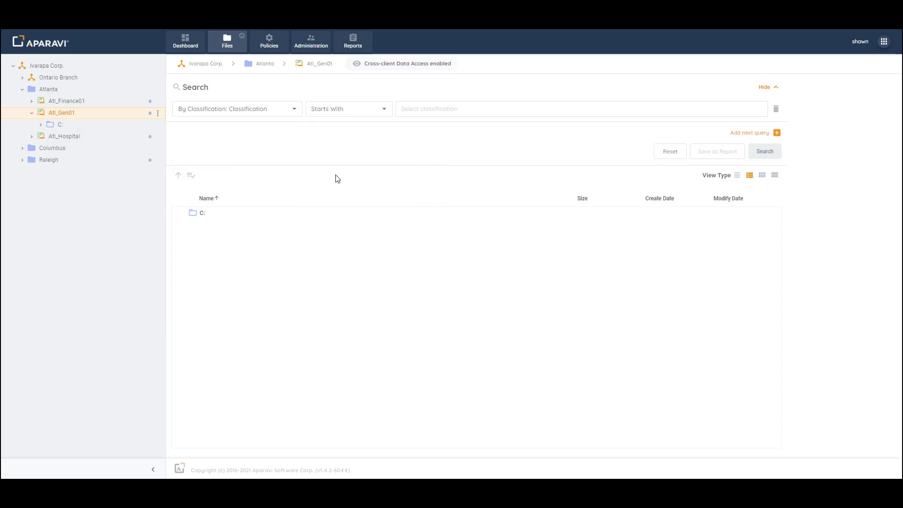
# Search Atl_Gen01 for files whose classification contains U.S. Social Security Number (SSN) and Taxpayer ID Policy
pyautogui.click(382, 112)
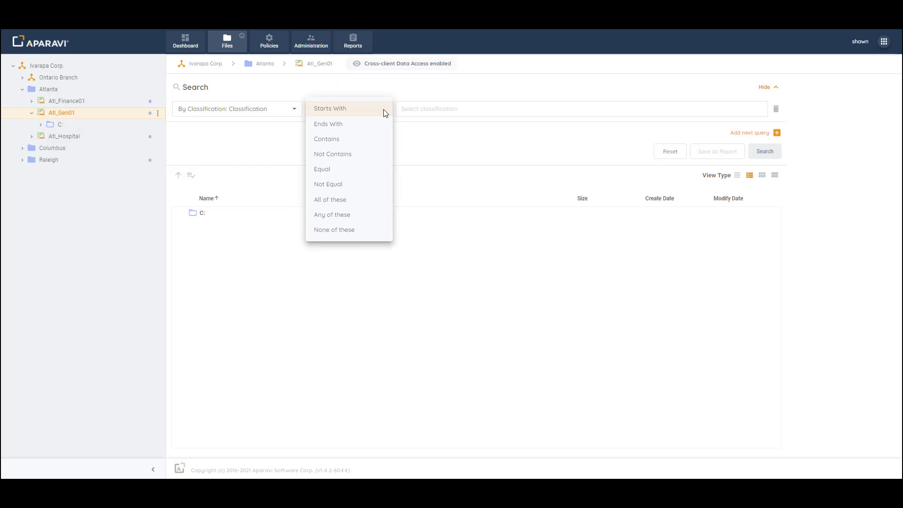
pyautogui.click(357, 140)
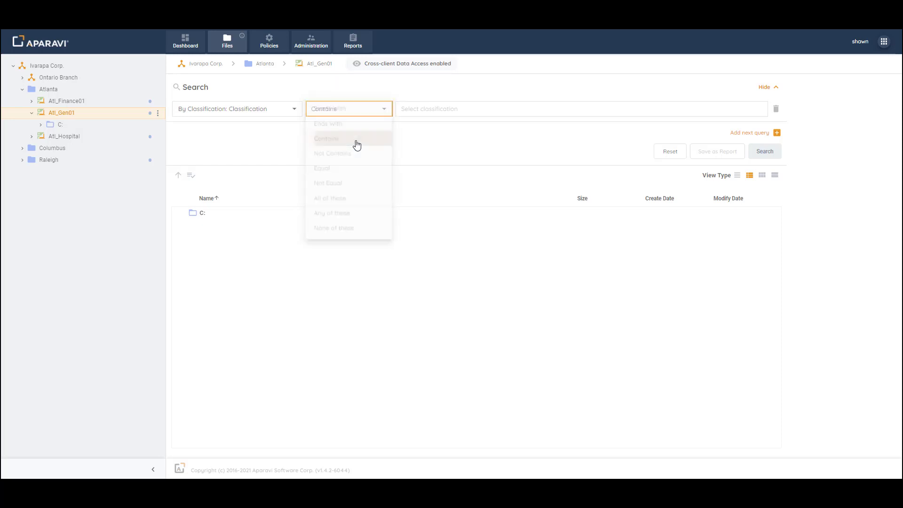
pyautogui.click(419, 110)
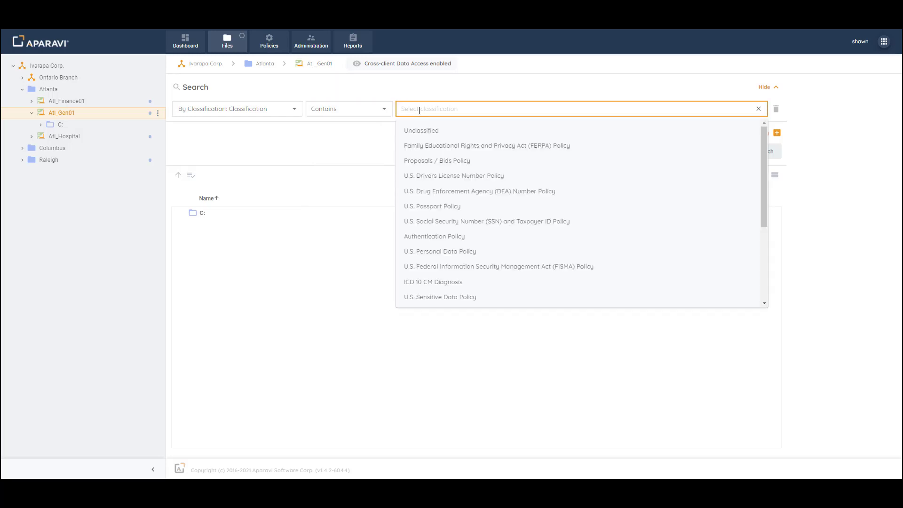
pyautogui.click(426, 223)
pyautogui.click(760, 156)
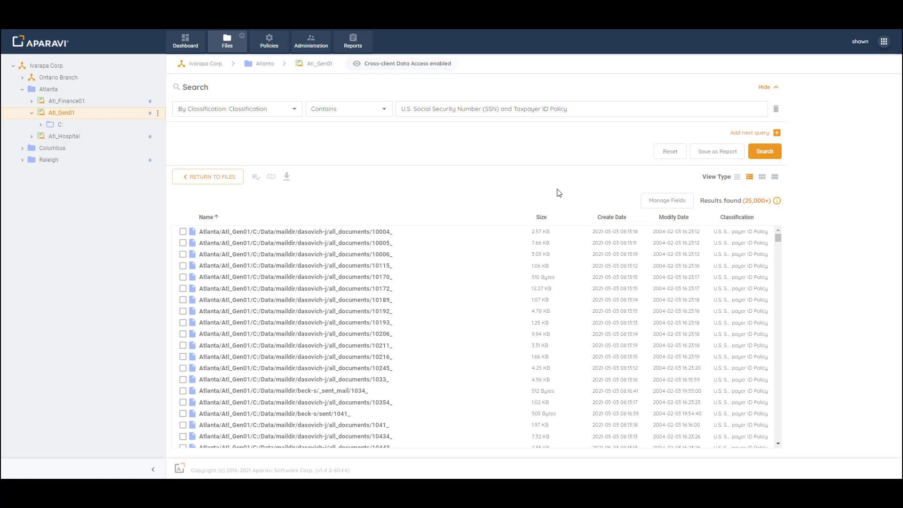
# Add a By Content condition matching any of these words with the person's first name, and run the combined search
pyautogui.click(750, 134)
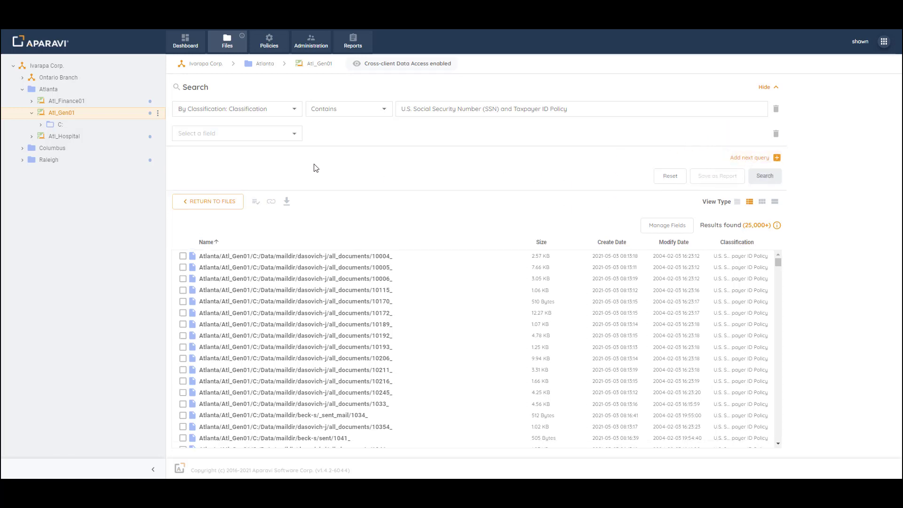
pyautogui.click(295, 136)
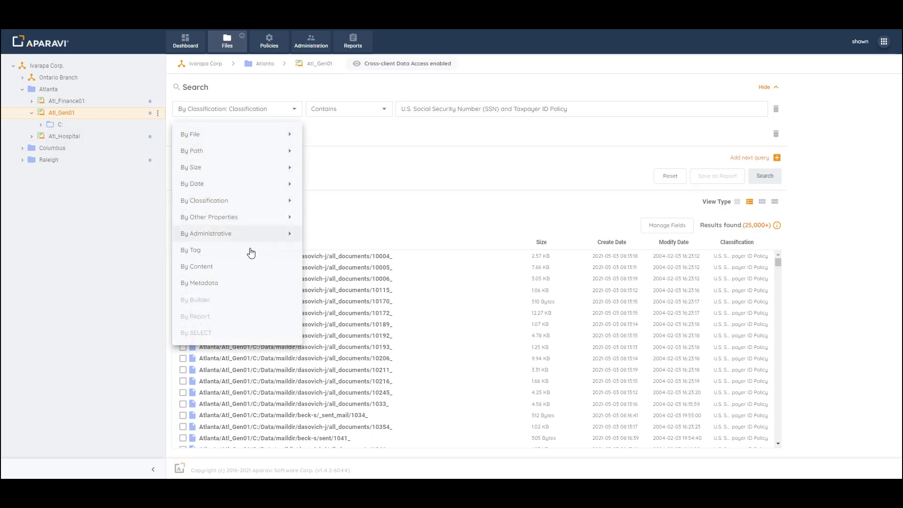
pyautogui.click(234, 268)
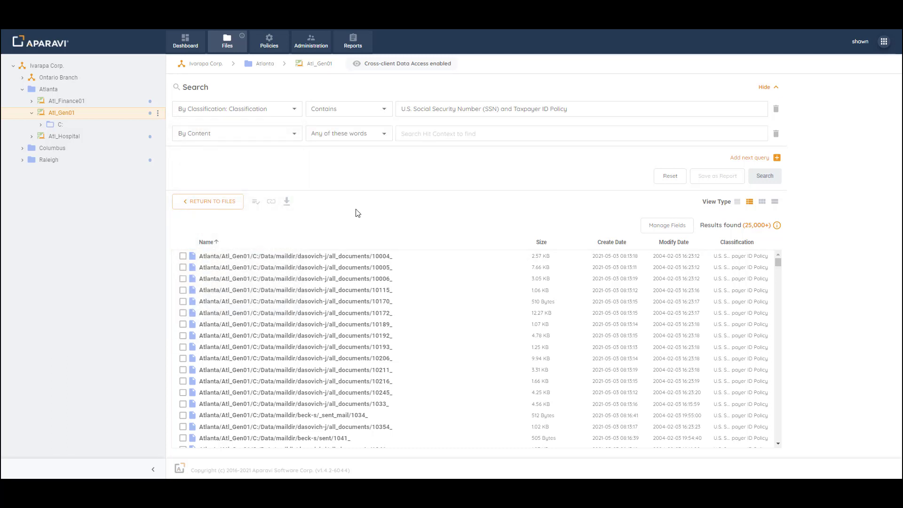
pyautogui.click(384, 136)
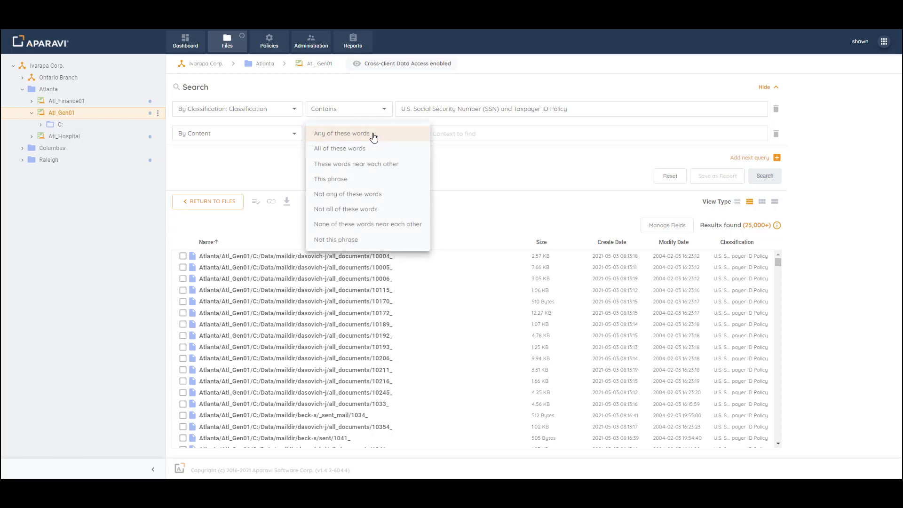
pyautogui.click(372, 135)
pyautogui.click(418, 134)
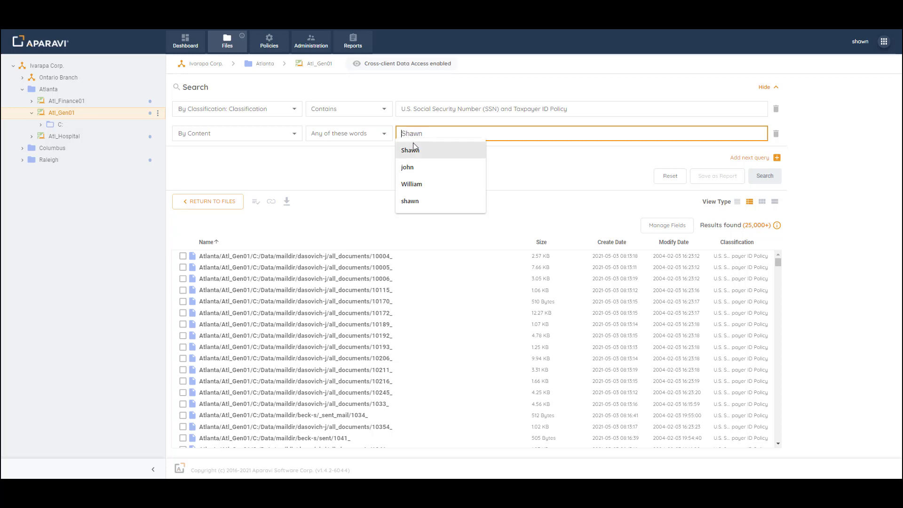
pyautogui.click(413, 146)
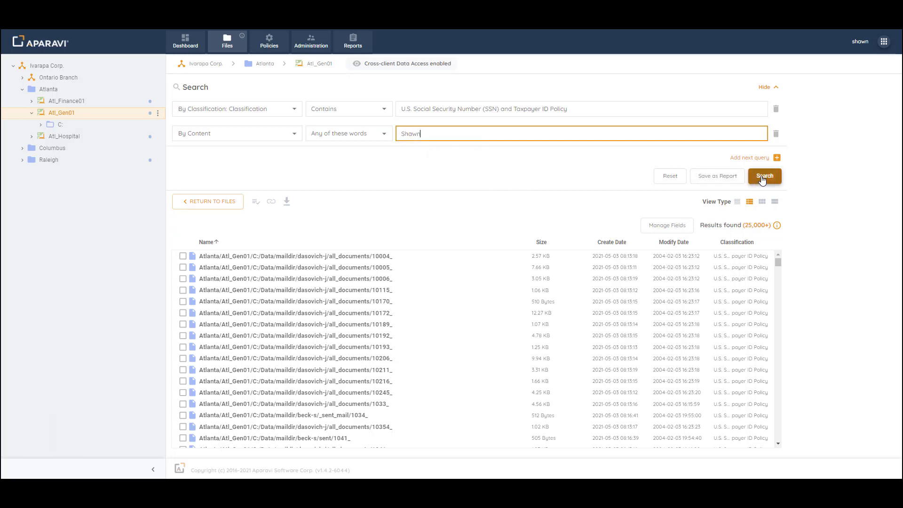
pyautogui.click(763, 178)
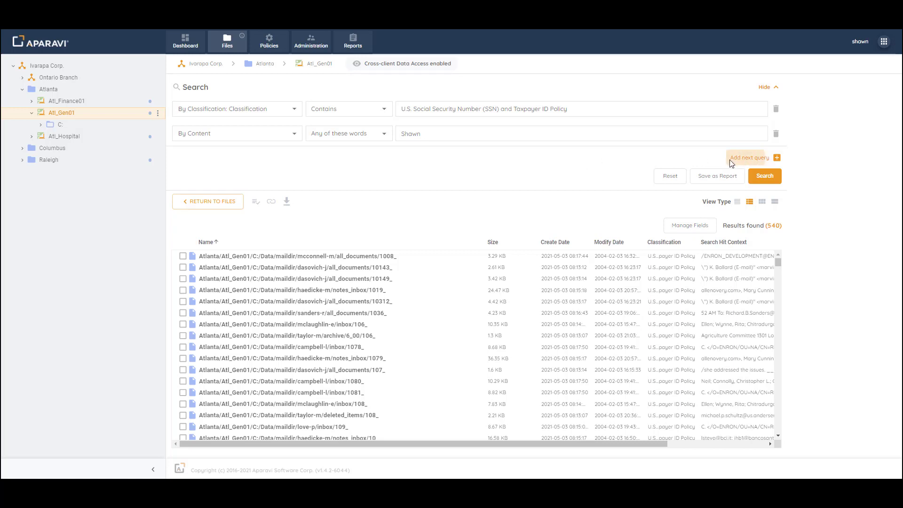
# Replace the search conditions with a single By SELECT query on Atl_Gen01
pyautogui.click(750, 158)
pyautogui.click(292, 159)
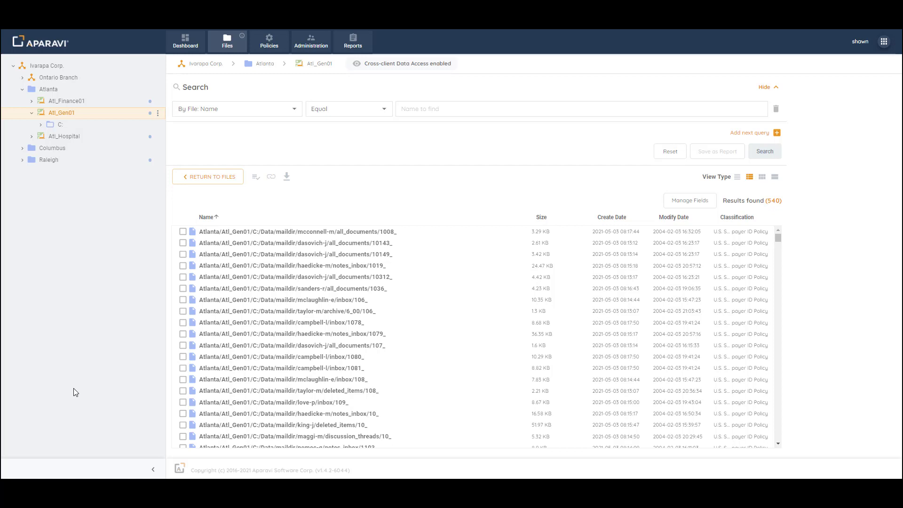
pyautogui.click(293, 117)
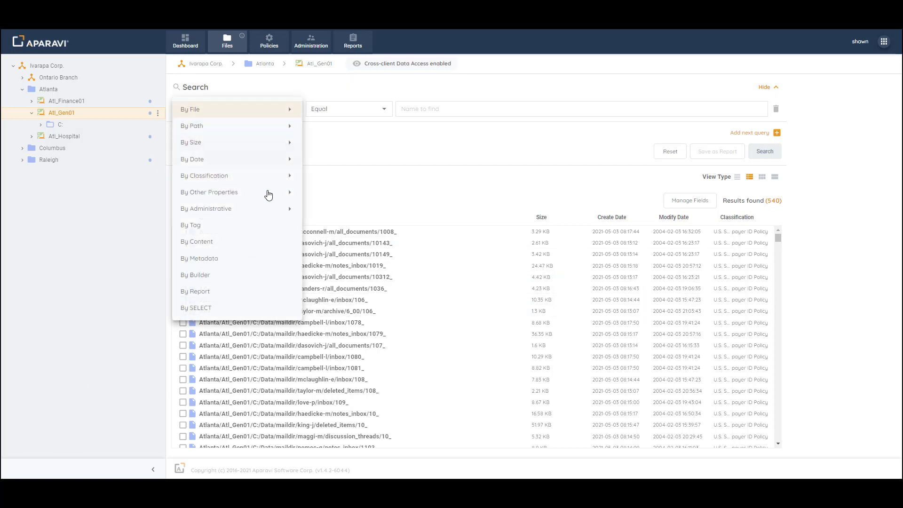
pyautogui.click(205, 308)
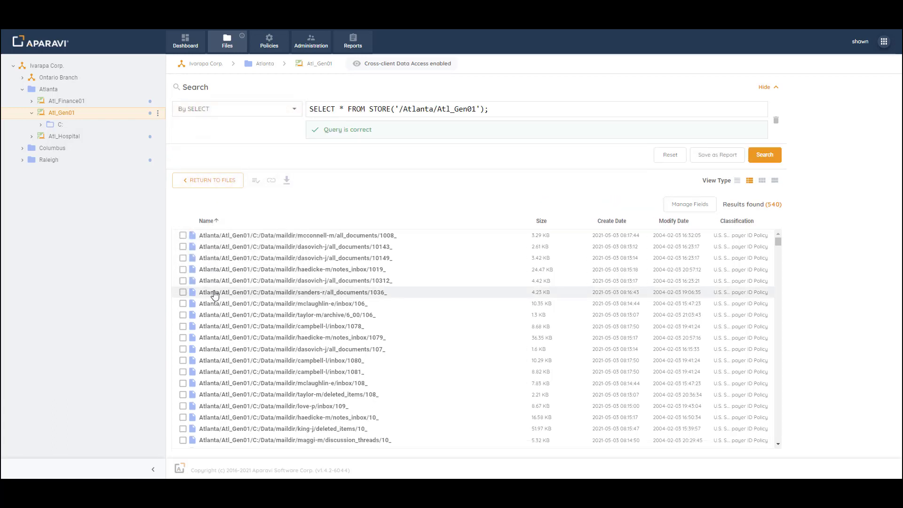
# Switch to a By Builder query with the metadata condition Classification Contains U.S. Social Security Number (SSN) and Taxpayer ID Policy
pyautogui.click(296, 109)
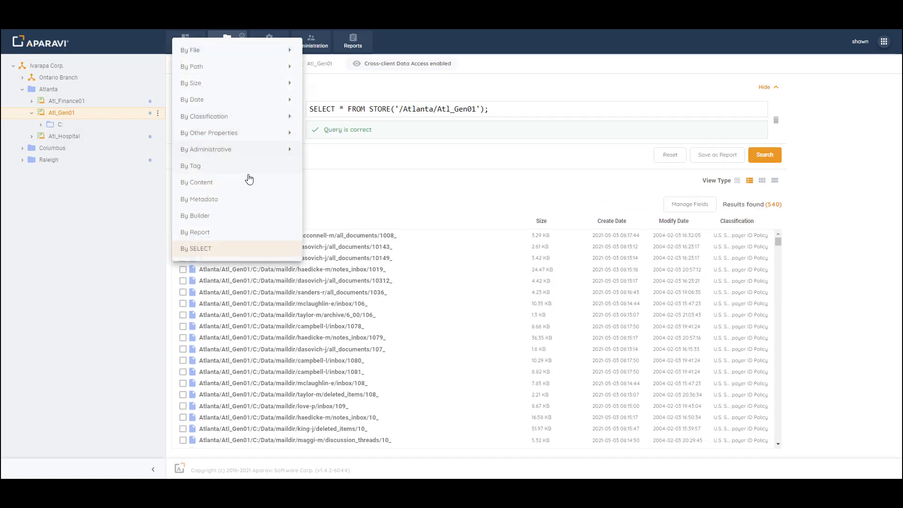
pyautogui.click(210, 216)
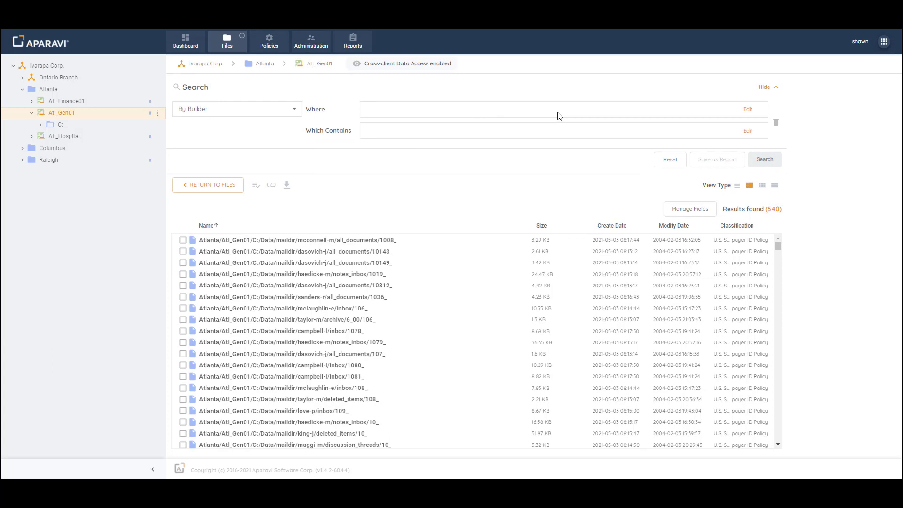
pyautogui.click(746, 111)
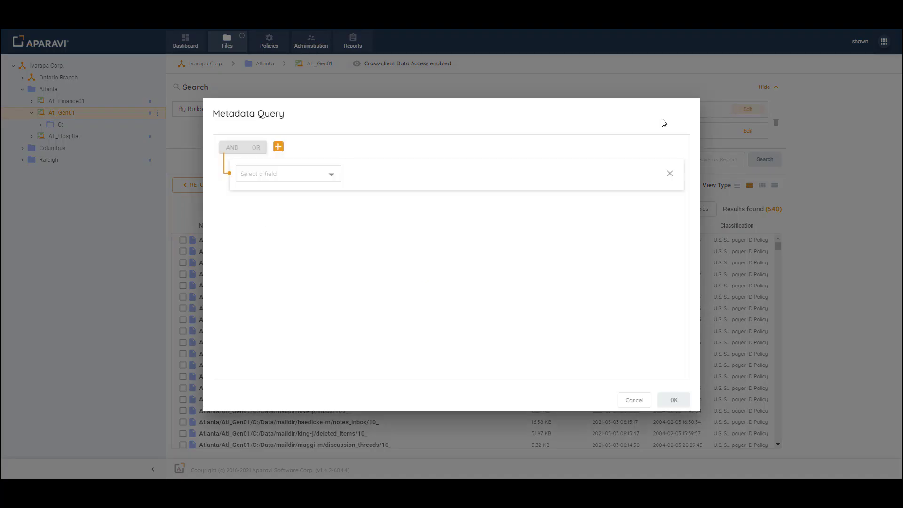
pyautogui.click(333, 177)
pyautogui.click(300, 212)
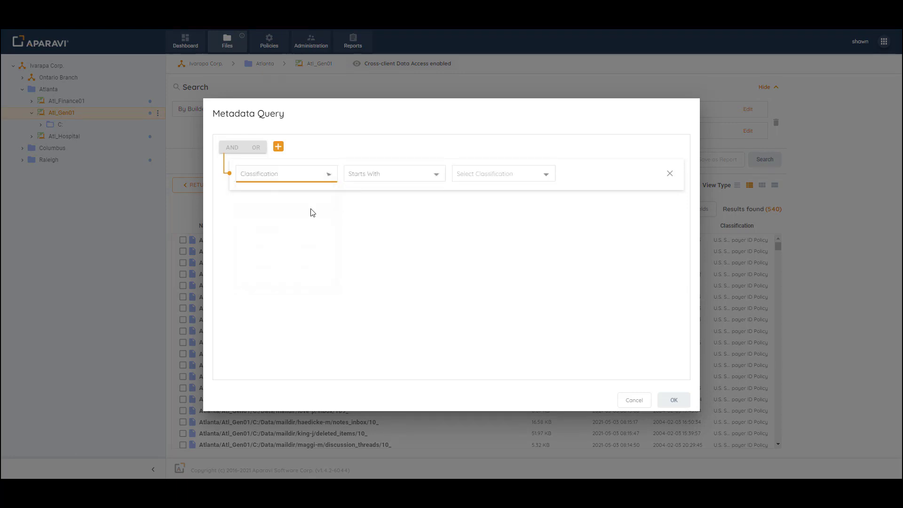
pyautogui.click(433, 177)
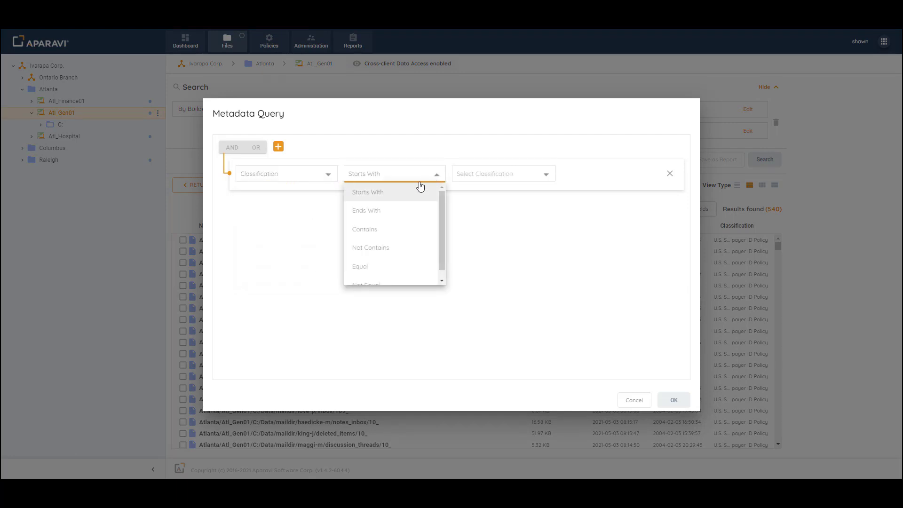
pyautogui.click(376, 229)
pyautogui.click(534, 176)
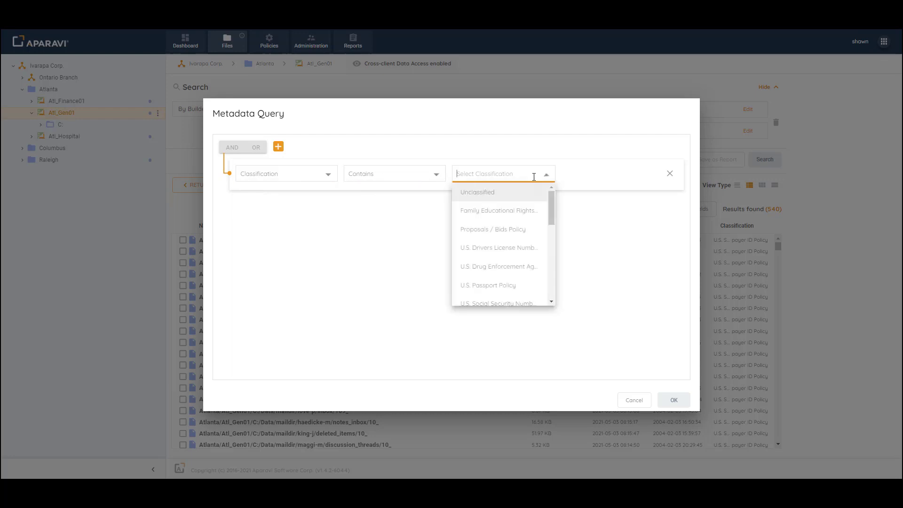
pyautogui.scroll(-2, 503, 270)
pyautogui.click(498, 260)
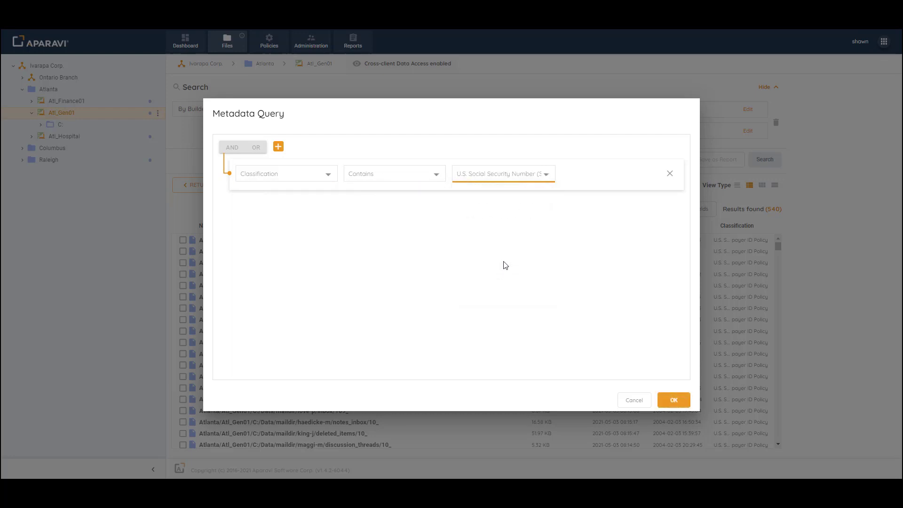
pyautogui.click(677, 403)
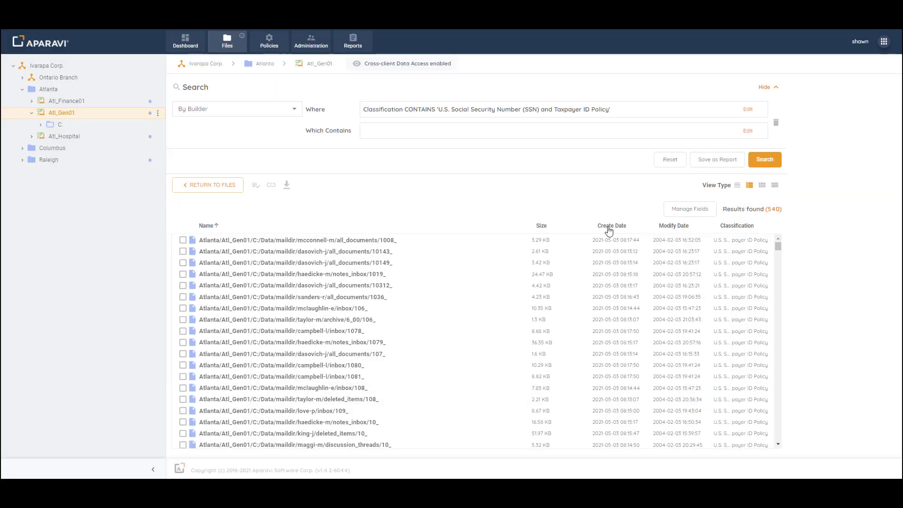
# Add the content condition Context Near with the person's first name to the builder query and run the search
pyautogui.click(747, 131)
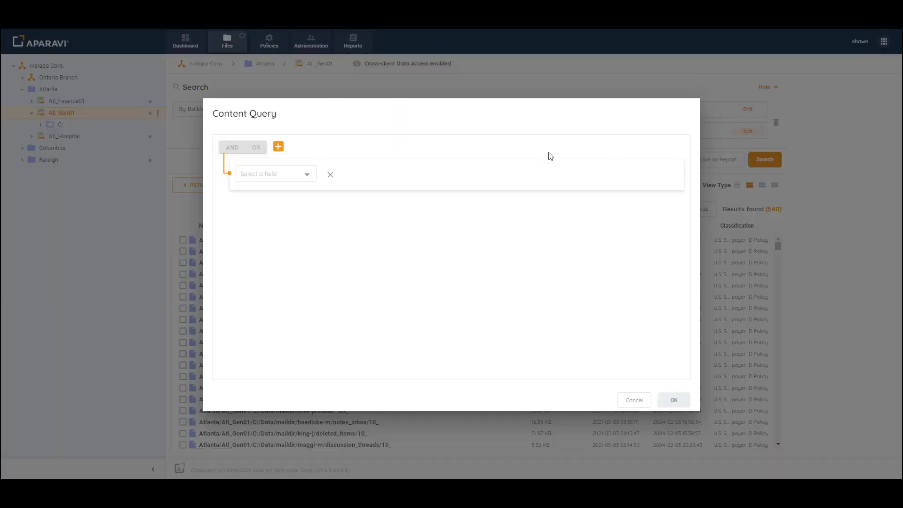
pyautogui.click(306, 175)
pyautogui.click(272, 217)
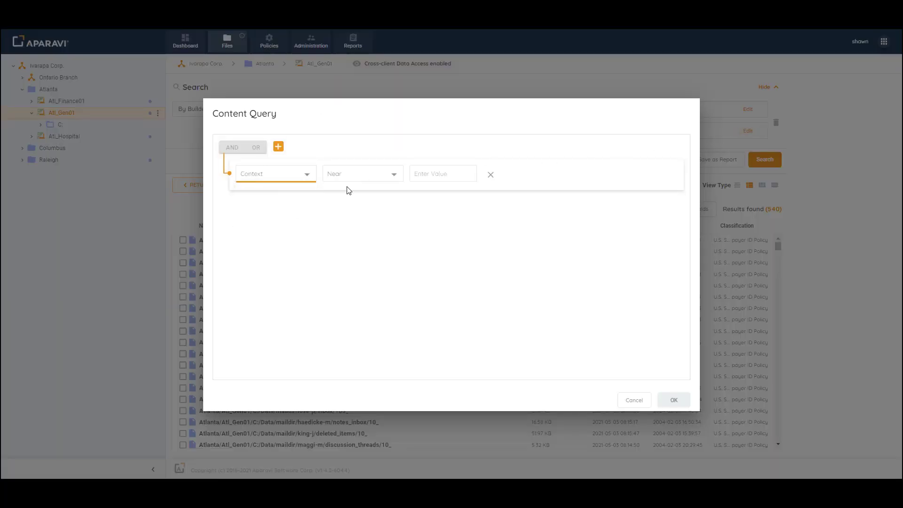
pyautogui.click(395, 175)
pyautogui.click(420, 173)
pyautogui.write('Shawn')
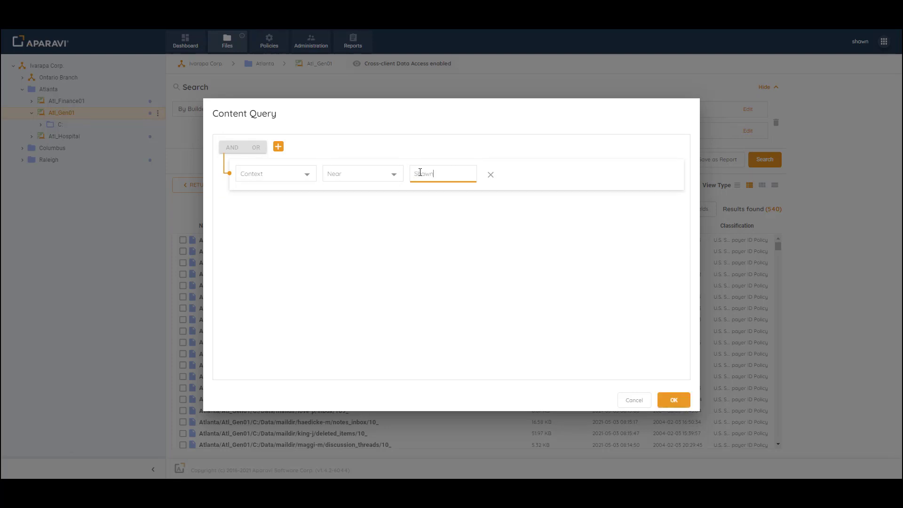
pyautogui.click(674, 400)
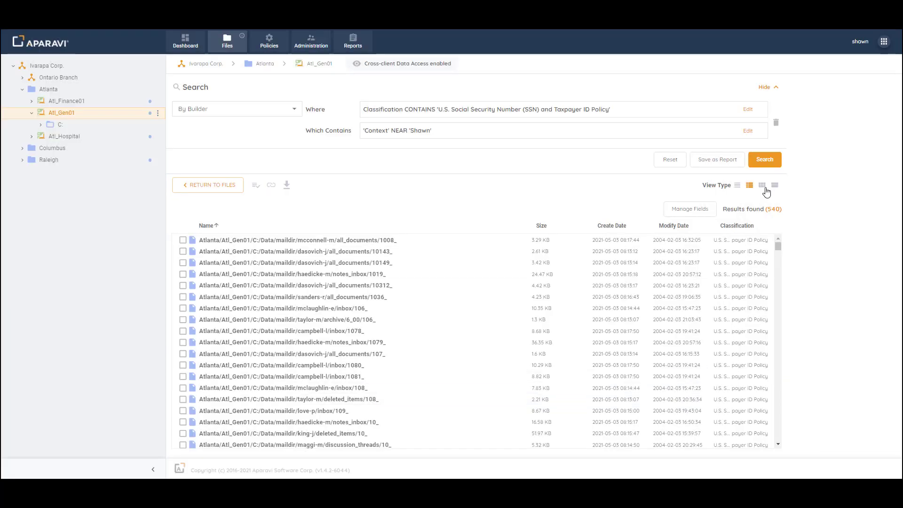
pyautogui.click(765, 161)
# Look at the search results in List View, Icons View and the view with hit context, then return to Details View
pyautogui.moveTo(702, 185); pyautogui.dragTo(730, 188)
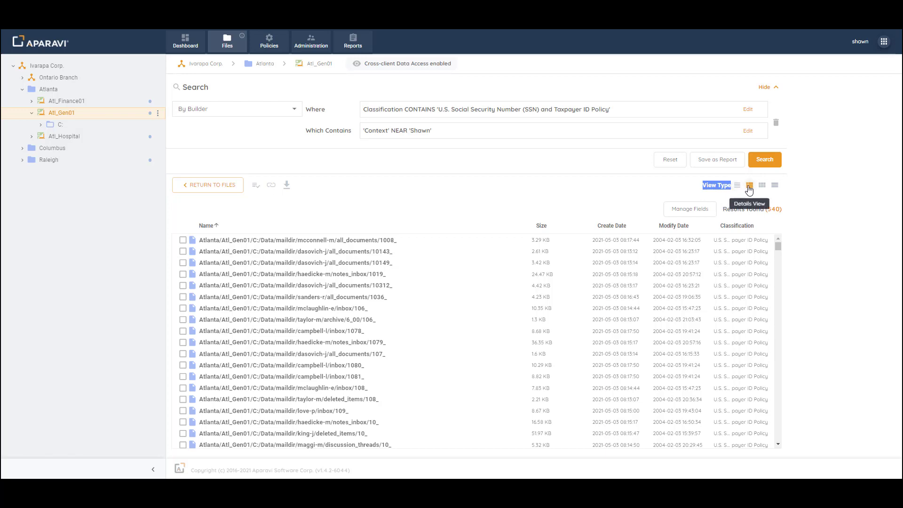
pyautogui.click(736, 186)
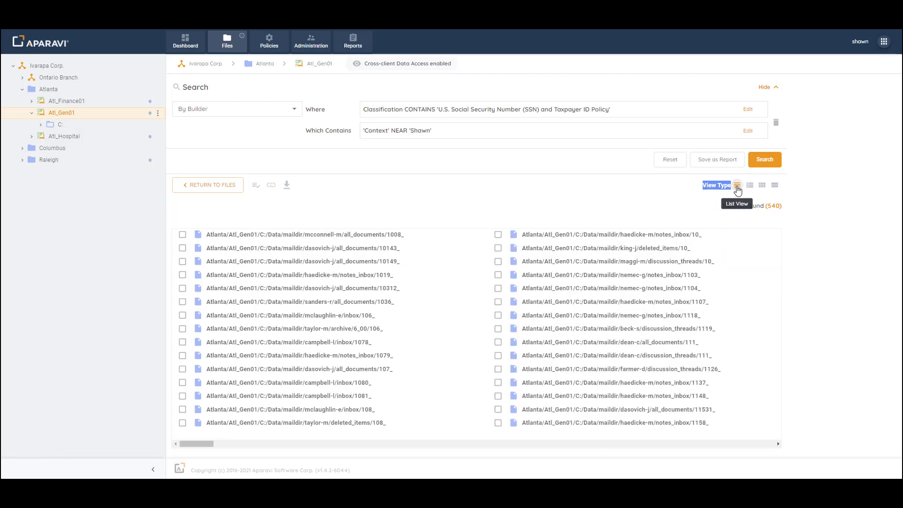
pyautogui.click(761, 186)
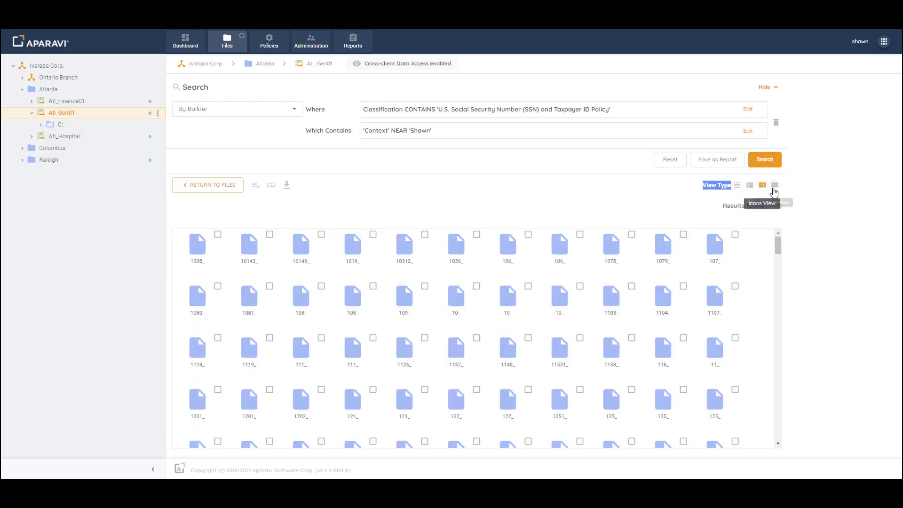
pyautogui.click(774, 186)
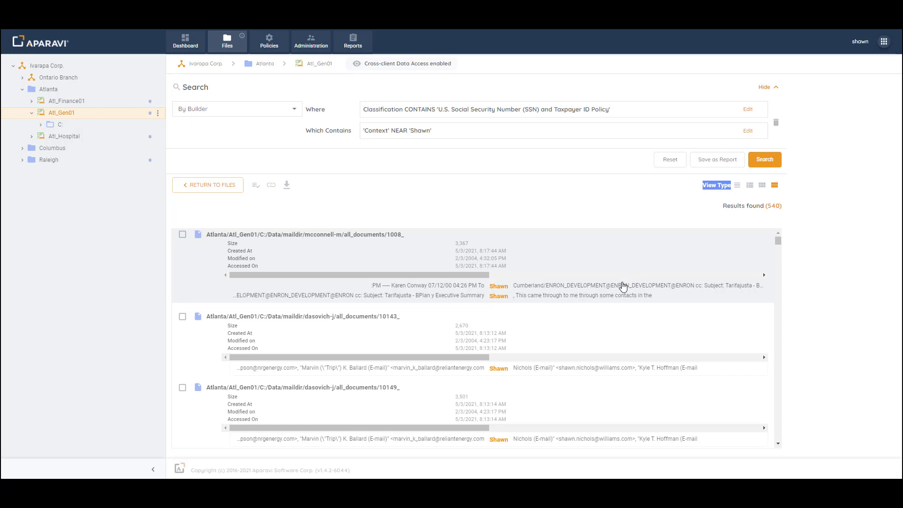
pyautogui.click(749, 185)
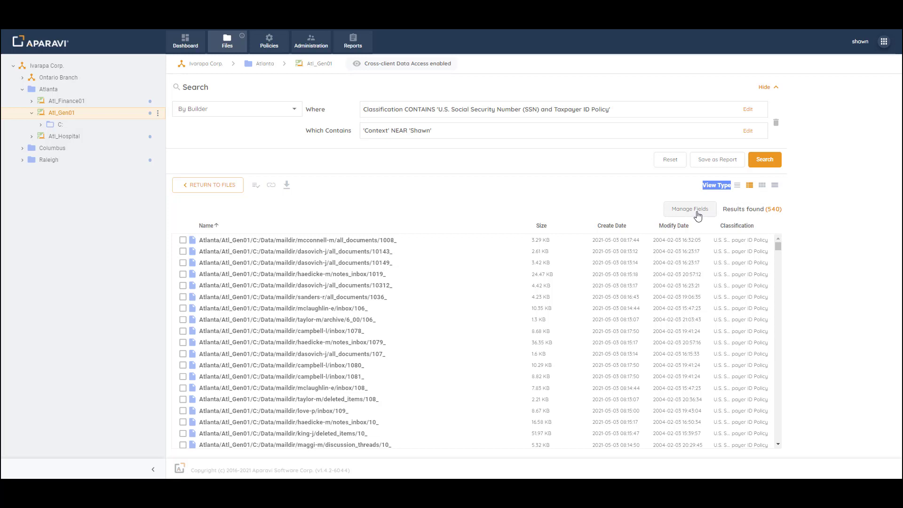
# Add the Local Path and Owner fields to the fields displayed in the search results
pyautogui.click(696, 211)
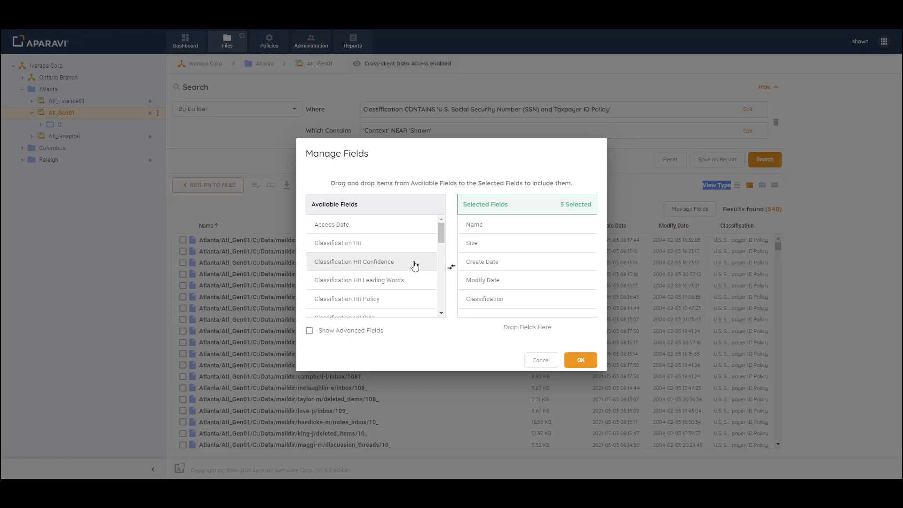
pyautogui.scroll(-3, 414, 265)
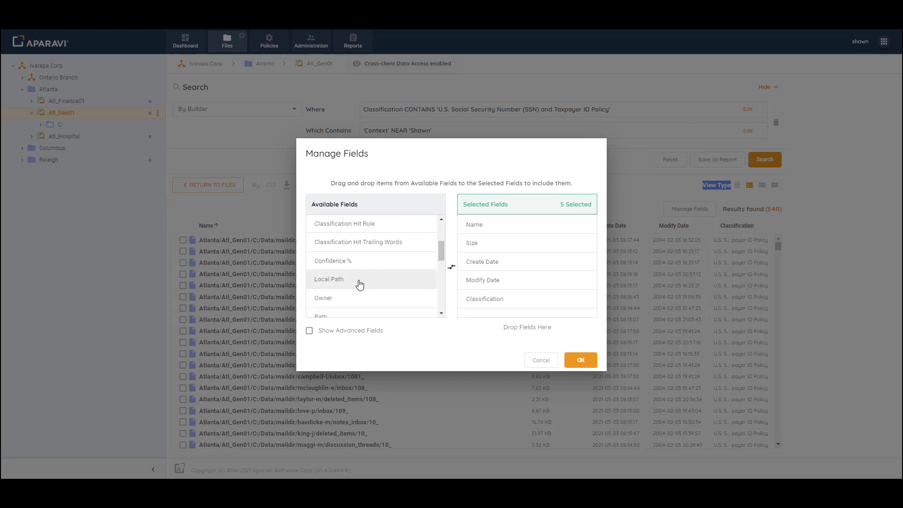
pyautogui.moveTo(361, 282); pyautogui.dragTo(521, 316)
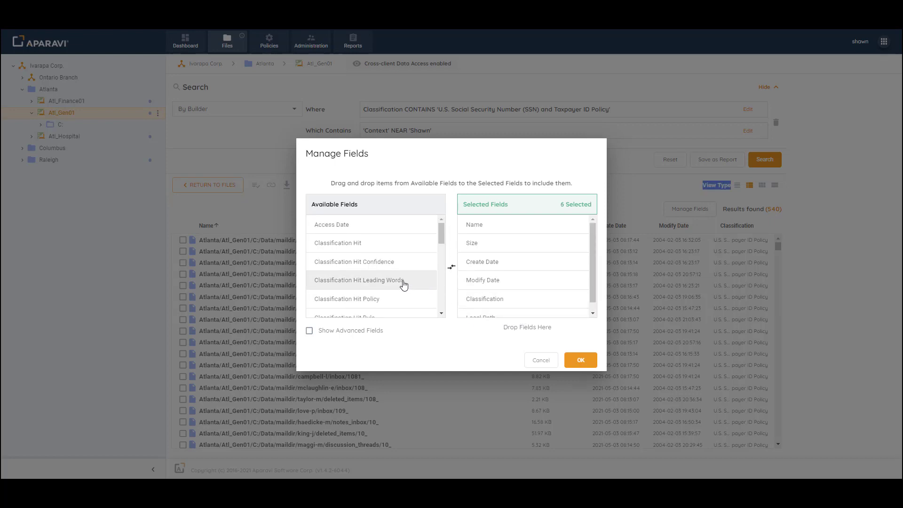
pyautogui.scroll(-5, 403, 284)
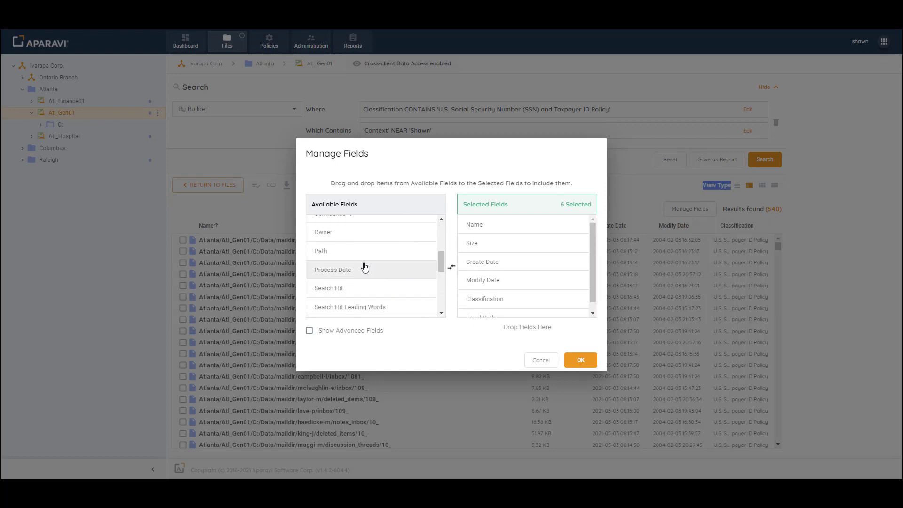
pyautogui.moveTo(347, 236); pyautogui.dragTo(503, 312)
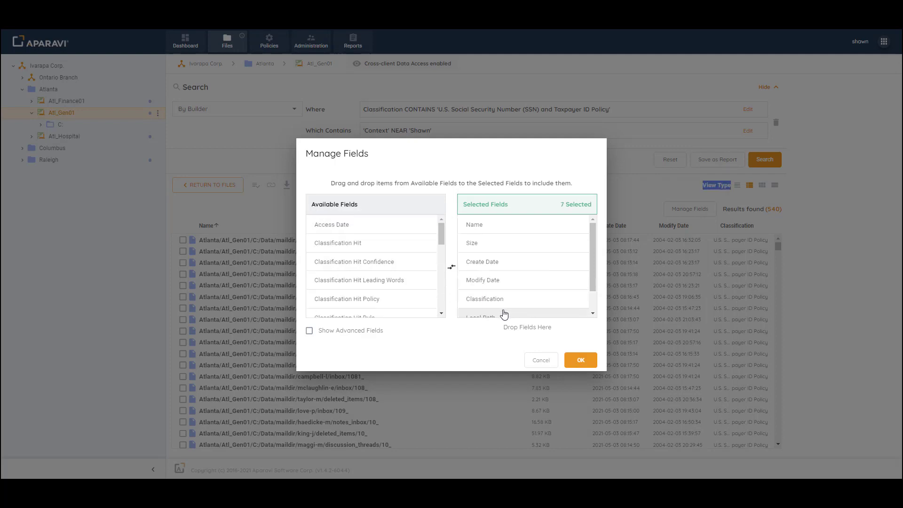
# Examine the remaining available fields, including the advanced ones, and hide the advanced fields again
pyautogui.scroll(-6, 411, 287)
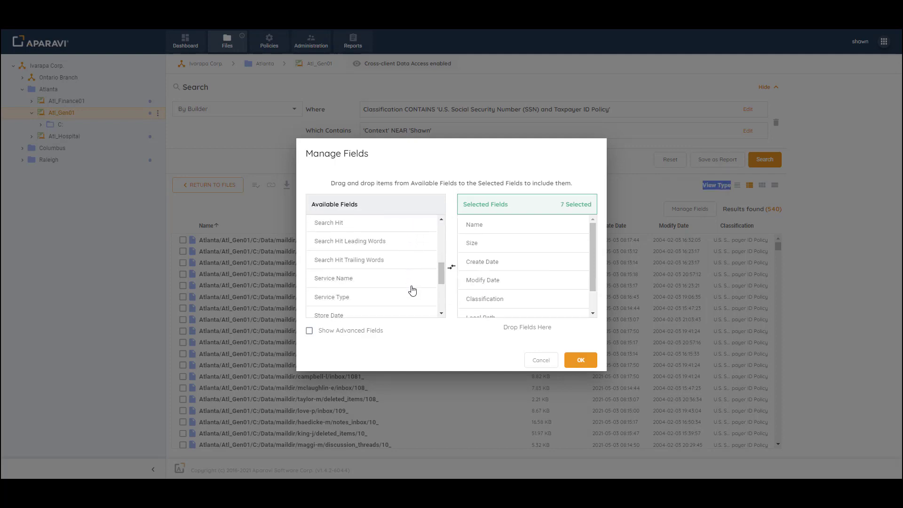
pyautogui.scroll(-4, 411, 289)
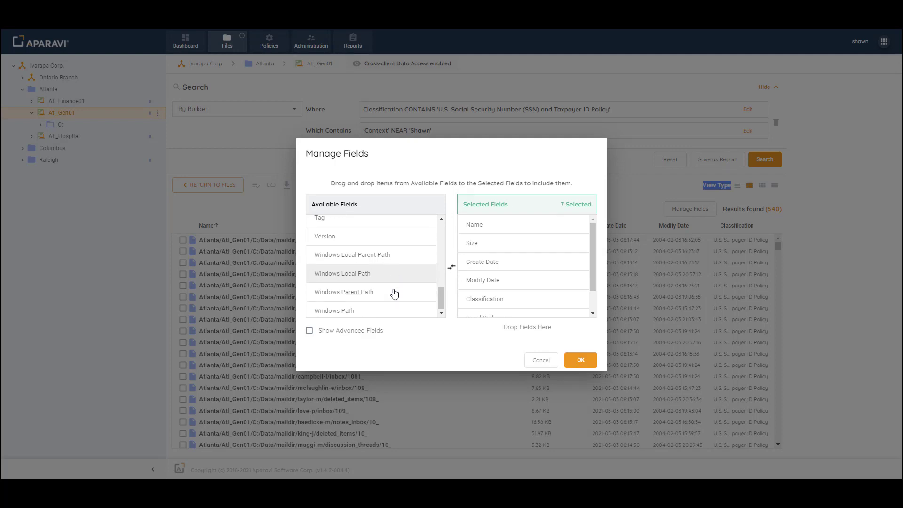
pyautogui.click(309, 330)
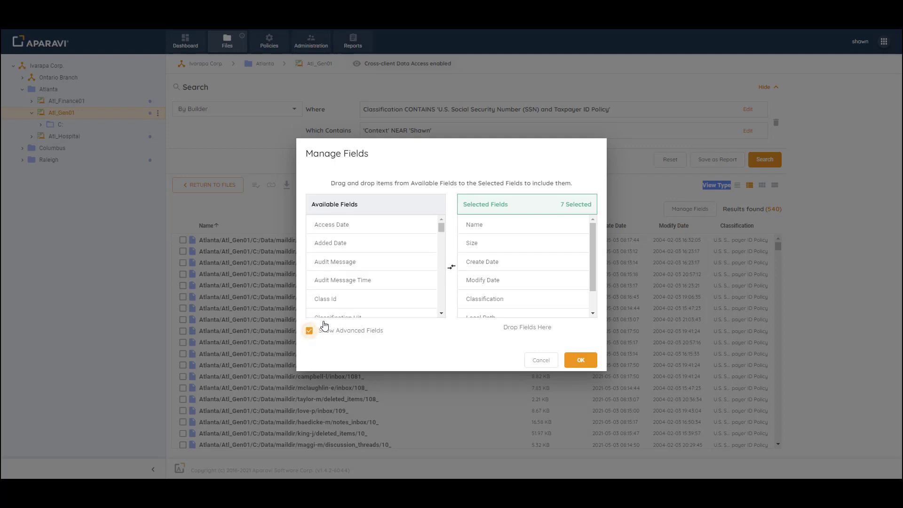
pyautogui.scroll(-3, 378, 295)
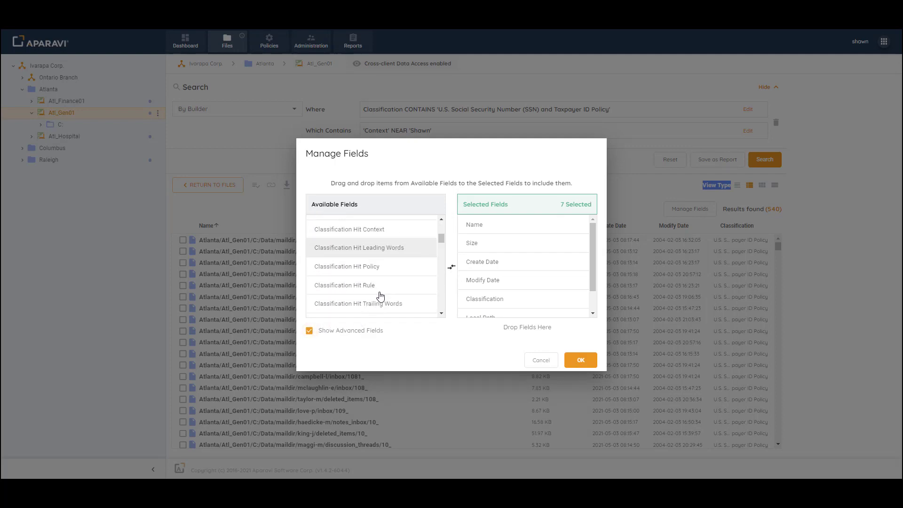
pyautogui.click(309, 331)
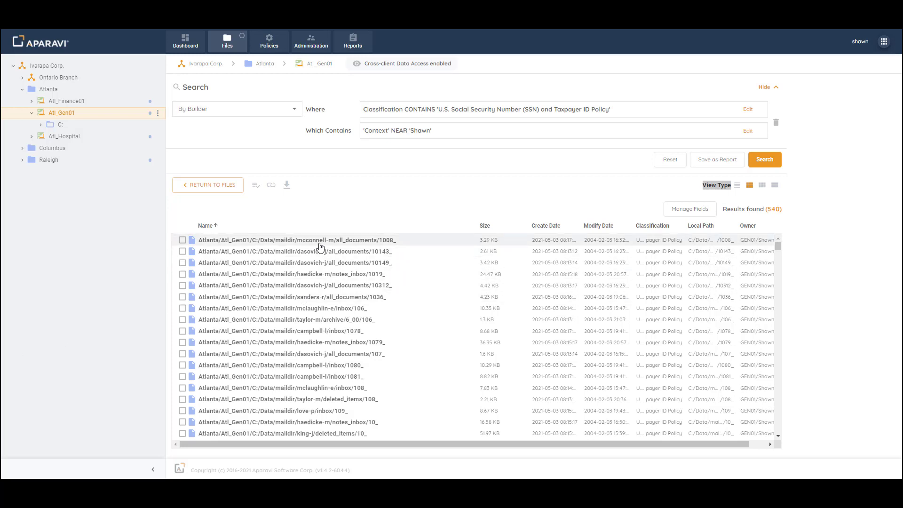
# Review the existing tags for Atl_Gen01 in Administration and the tag creation form, without creating a tag
pyautogui.click(309, 50)
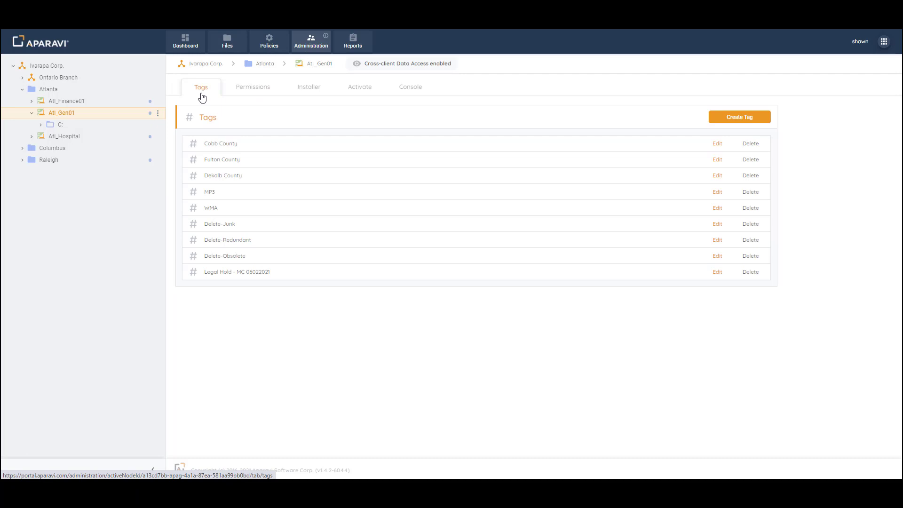
pyautogui.click(736, 118)
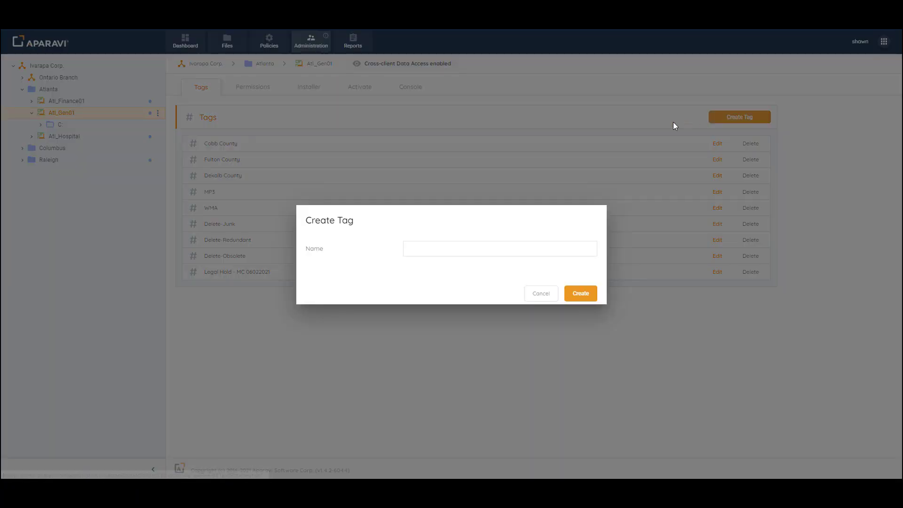
pyautogui.click(432, 248)
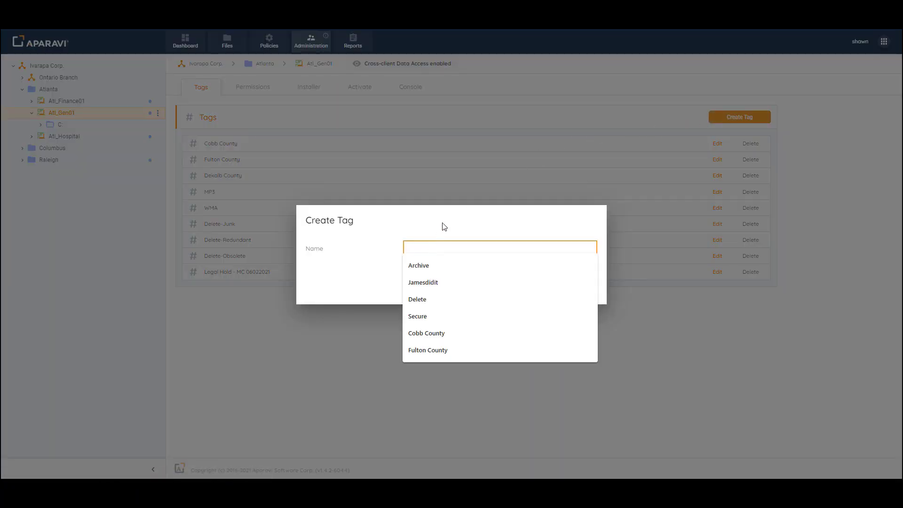
pyautogui.click(443, 226)
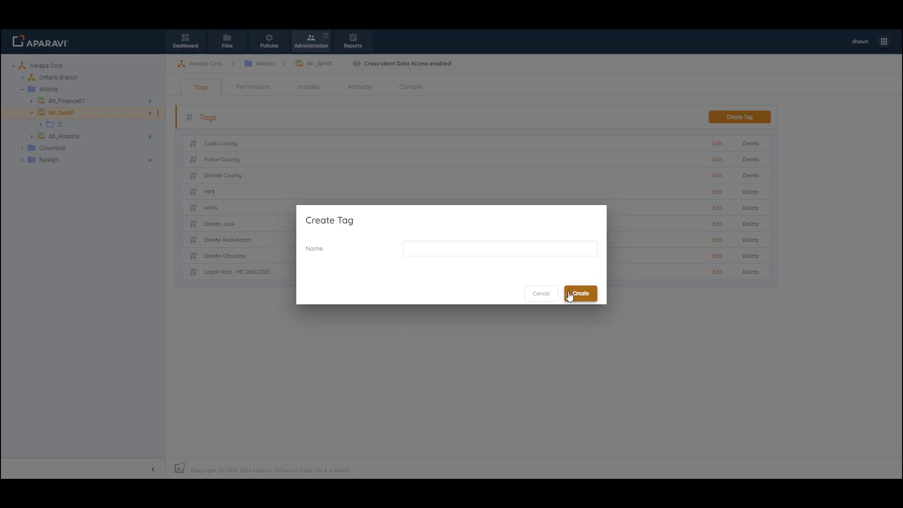
pyautogui.click(540, 293)
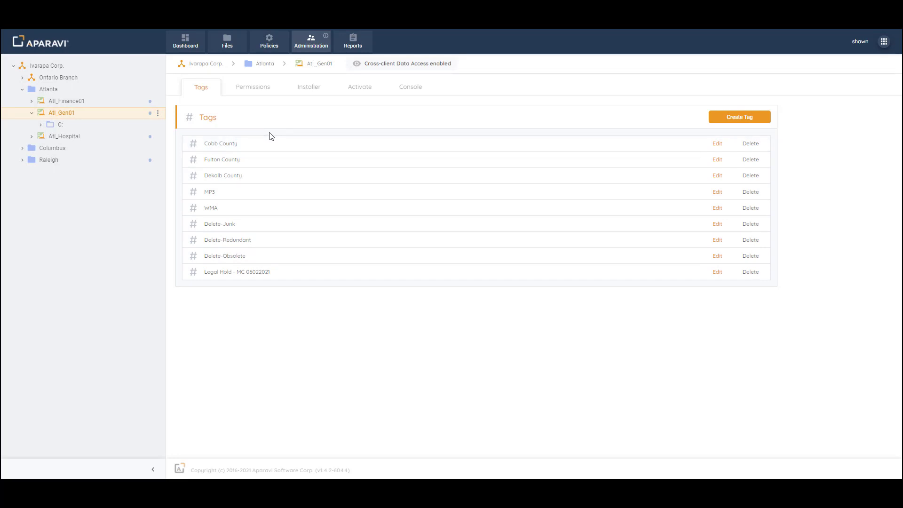
# Rerun the builder search on the Atl_Gen01 files and apply the Delete-Obsolete tag to the first four results
pyautogui.click(227, 43)
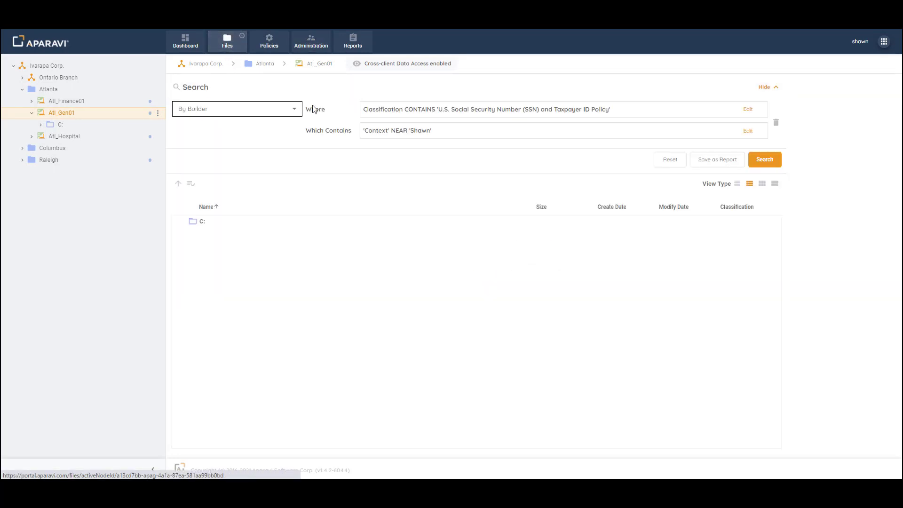
pyautogui.click(765, 160)
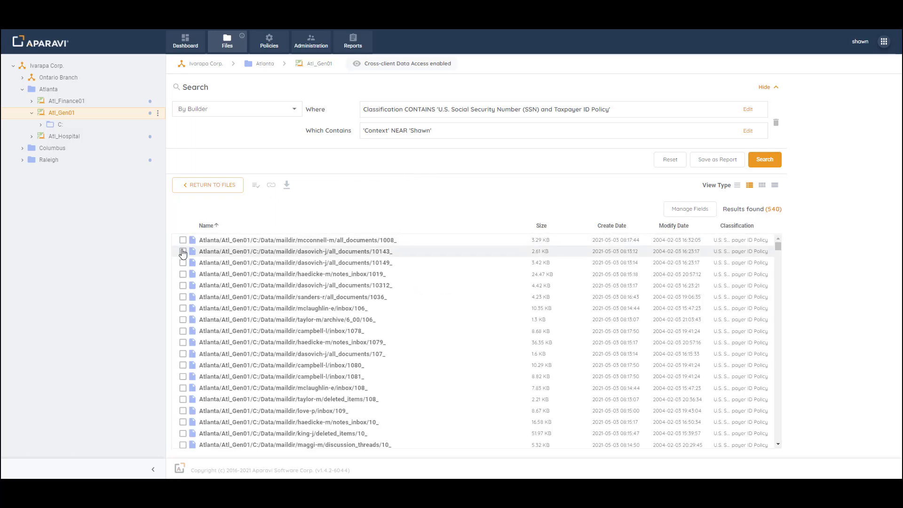
pyautogui.click(182, 240)
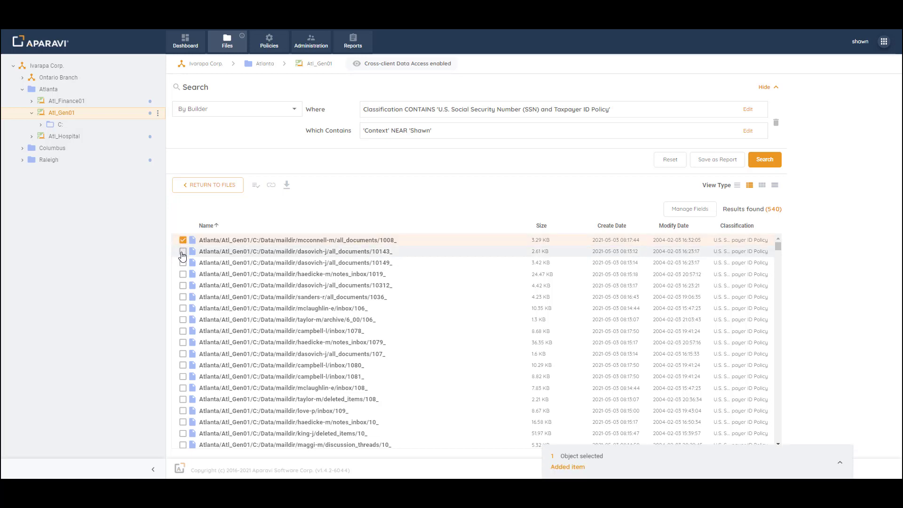
pyautogui.click(183, 252)
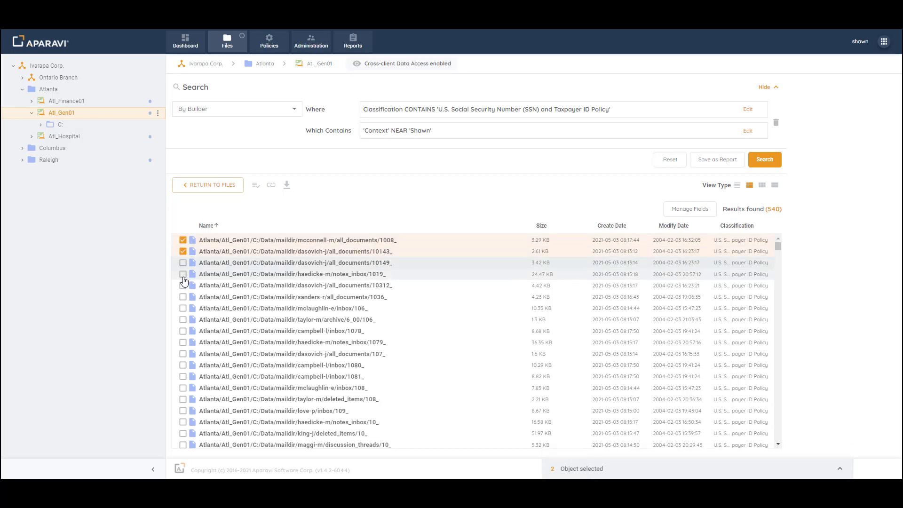
pyautogui.click(182, 275)
pyautogui.click(182, 263)
pyautogui.click(601, 469)
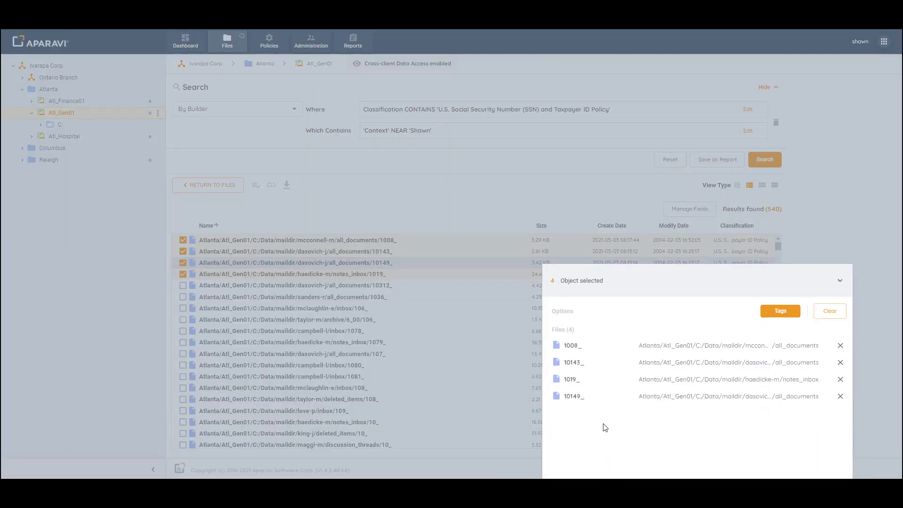
pyautogui.click(778, 312)
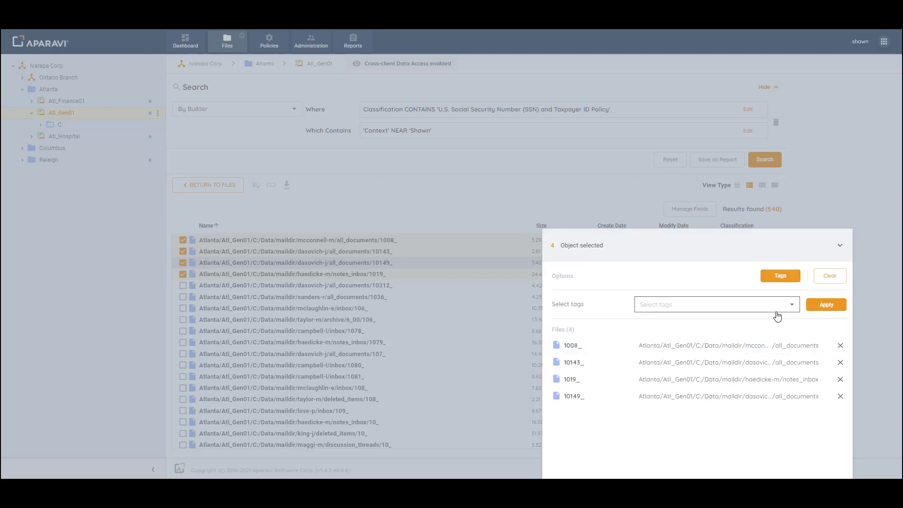
pyautogui.click(729, 308)
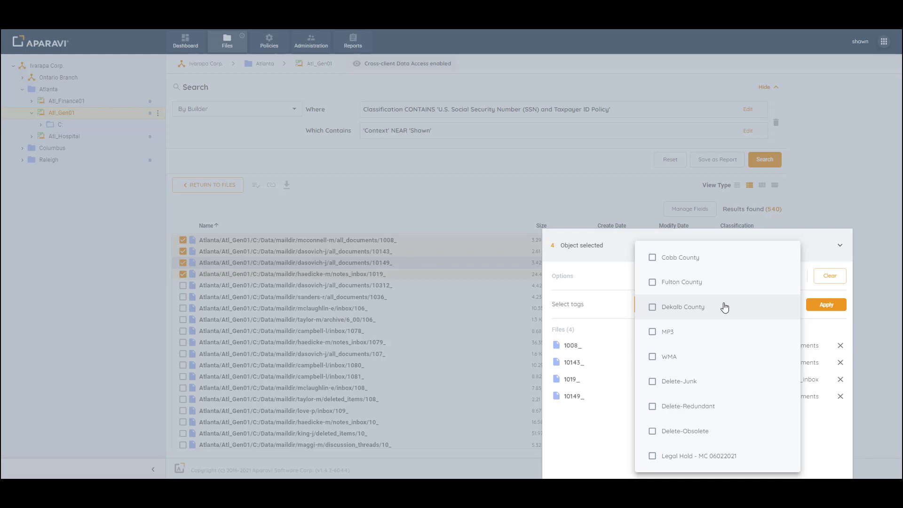
pyautogui.click(652, 430)
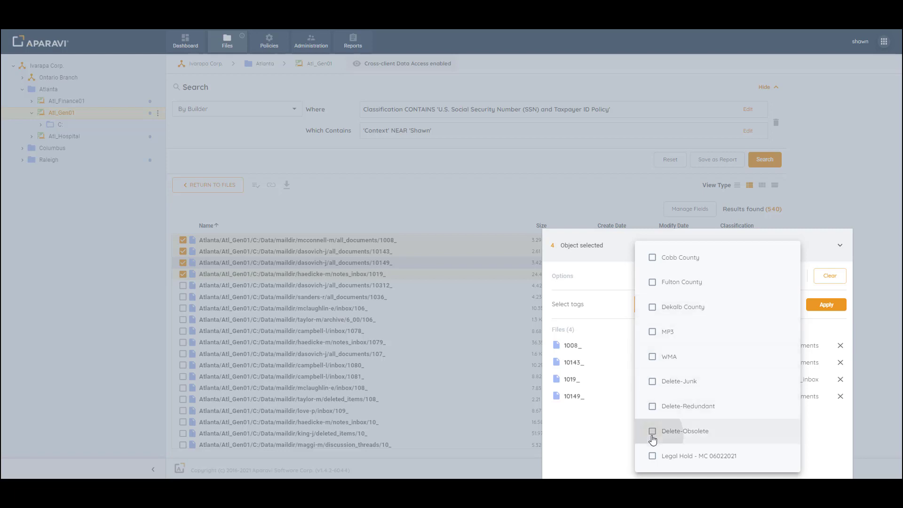
pyautogui.click(822, 310)
pyautogui.click(820, 307)
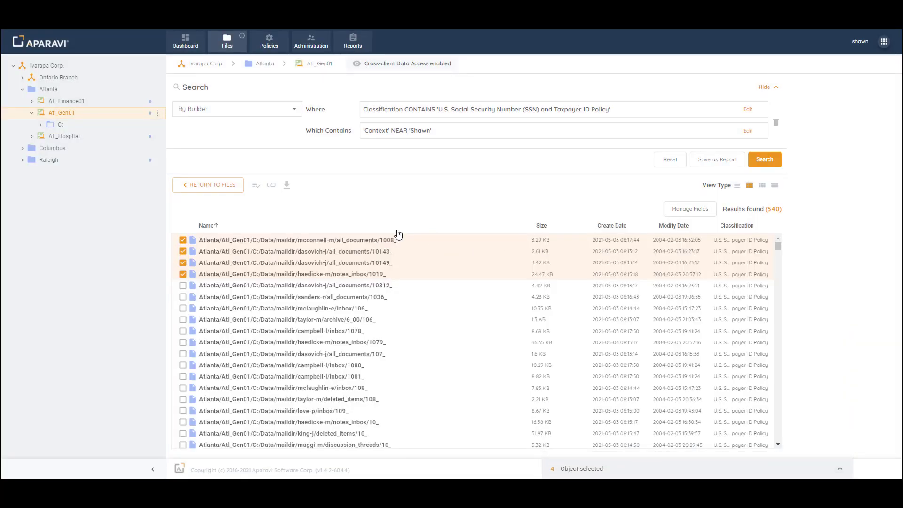
# Reset the search conditions and run a By Tag search with Contains Delete-obsolete
pyautogui.click(668, 161)
pyautogui.click(293, 110)
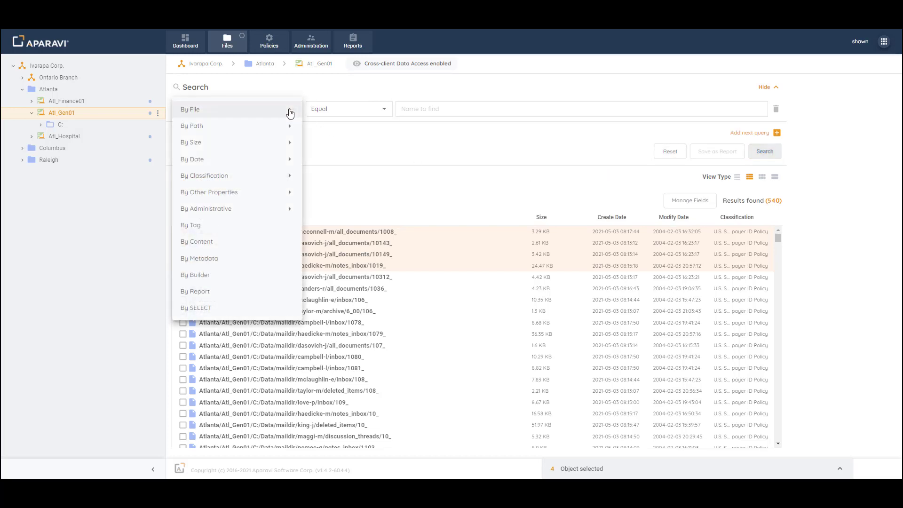
pyautogui.click(228, 225)
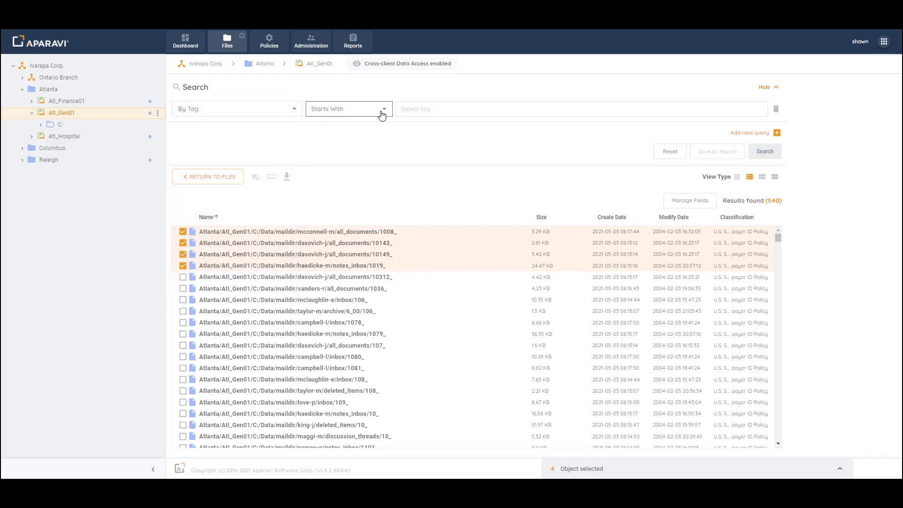
pyautogui.click(383, 111)
pyautogui.click(356, 140)
pyautogui.click(413, 109)
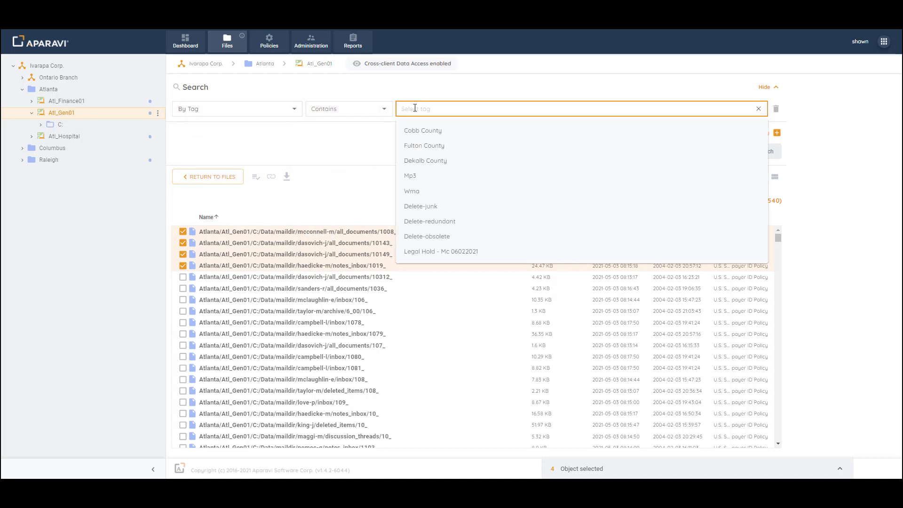
pyautogui.click(424, 238)
pyautogui.click(765, 152)
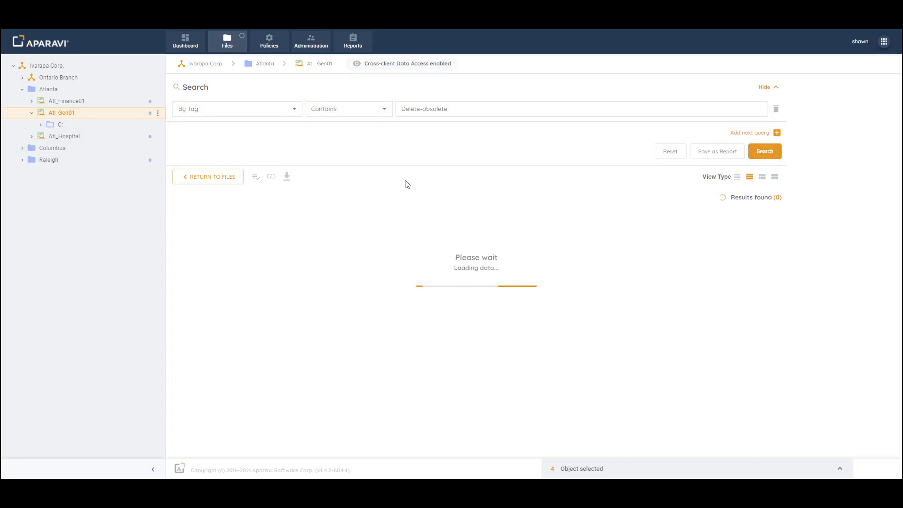